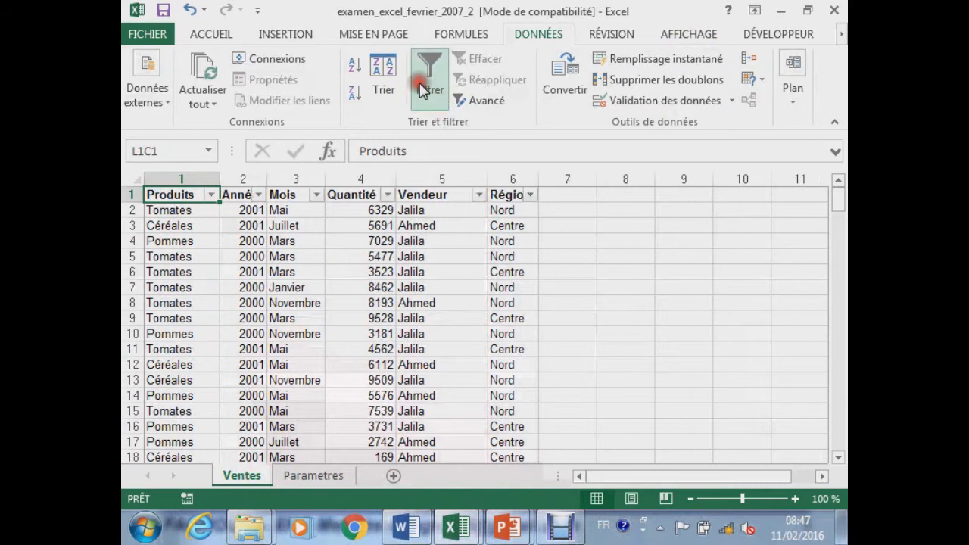
Examine the numeric filter options available for the Quantité column
left_click(387, 195)
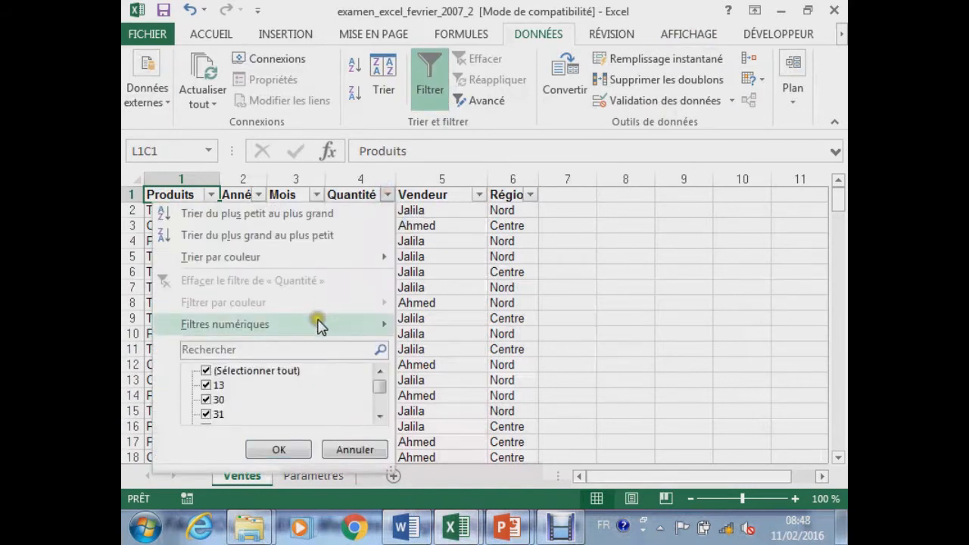
mouse_move(319, 326)
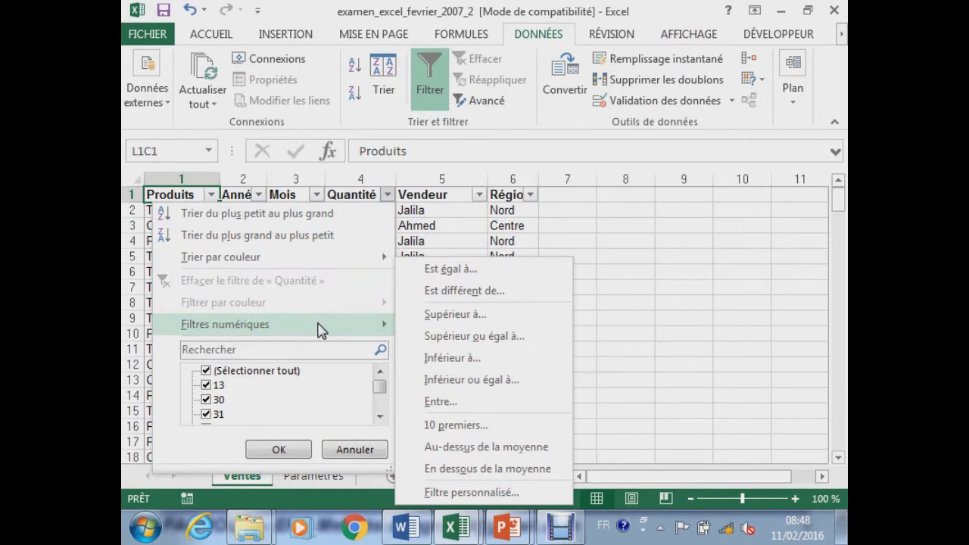
left_click(453, 276)
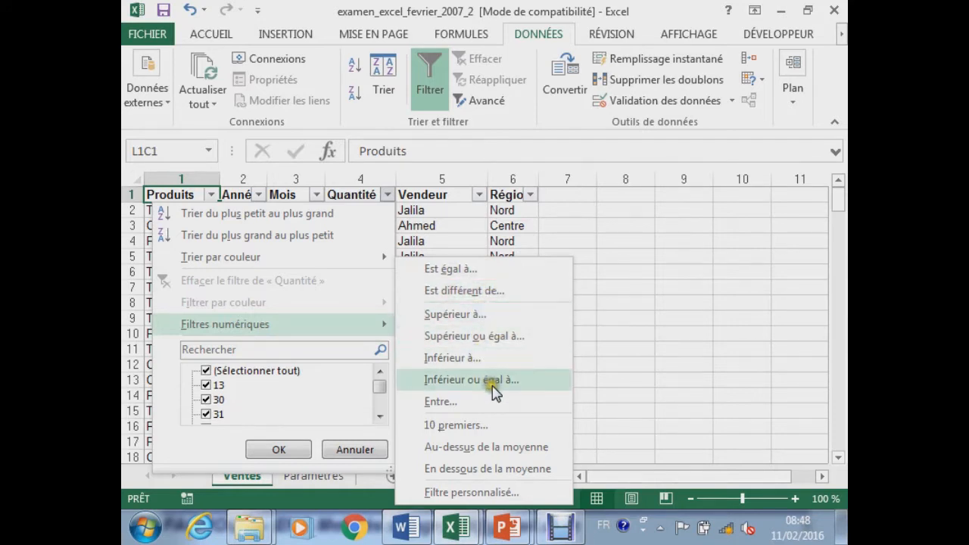
left_click(458, 401)
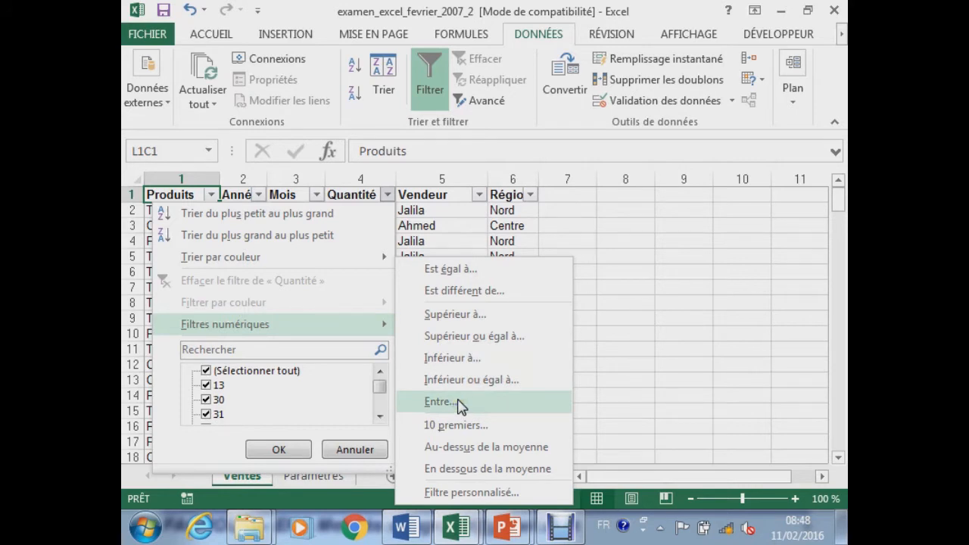
left_click(459, 427)
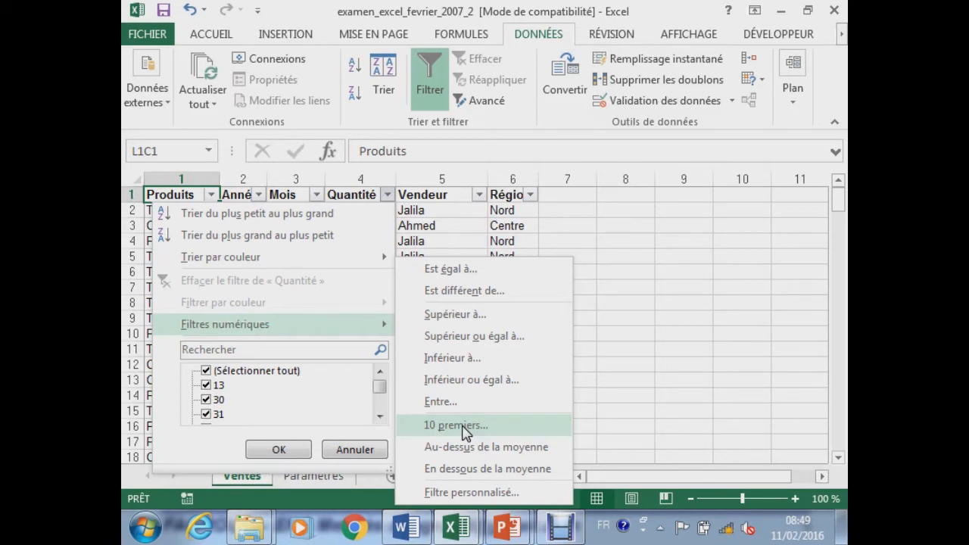
left_click(636, 371)
Sort the sales table by Quantité from smallest to largest
left_click(369, 214)
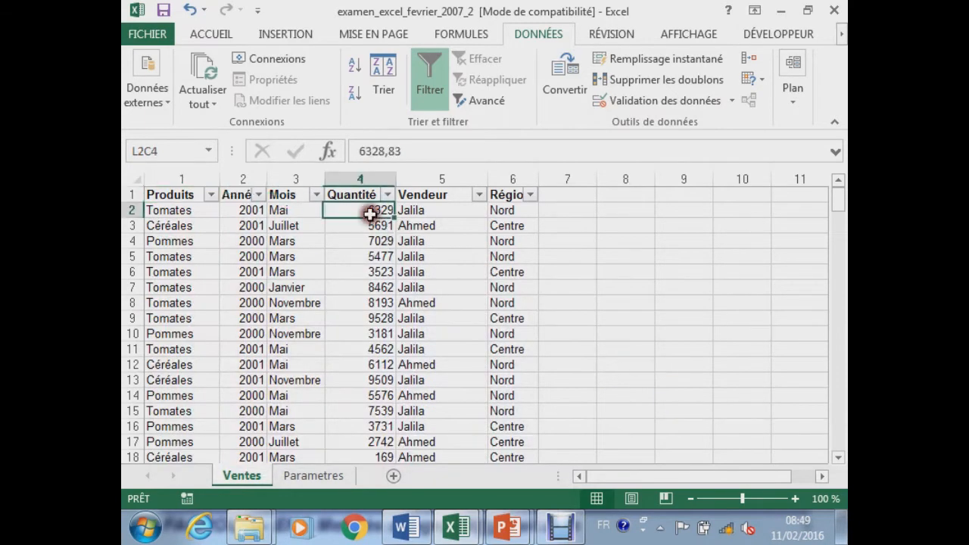
left_click(356, 68)
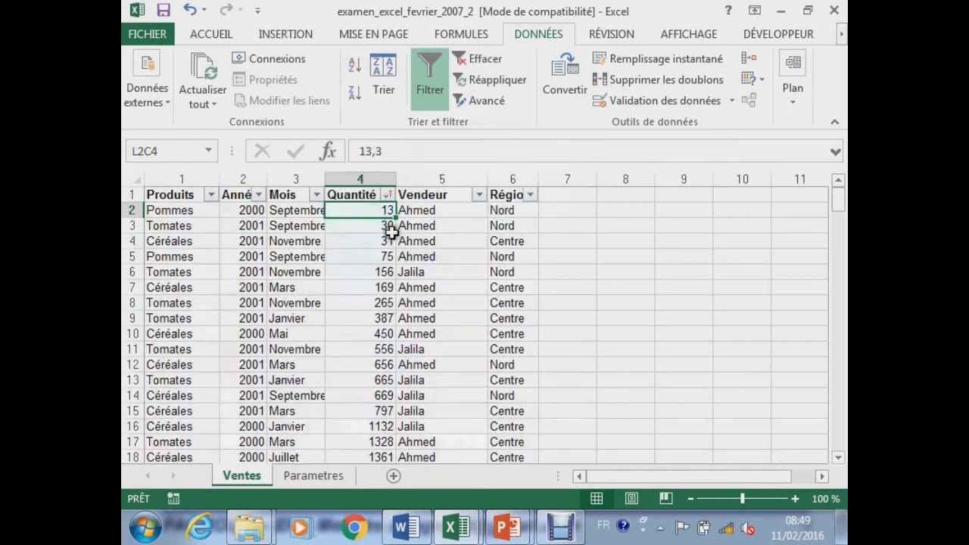
Open the "10 premiers" filter for Quantité and try different item counts, such as 9 and 12, ending at 10
left_click(387, 195)
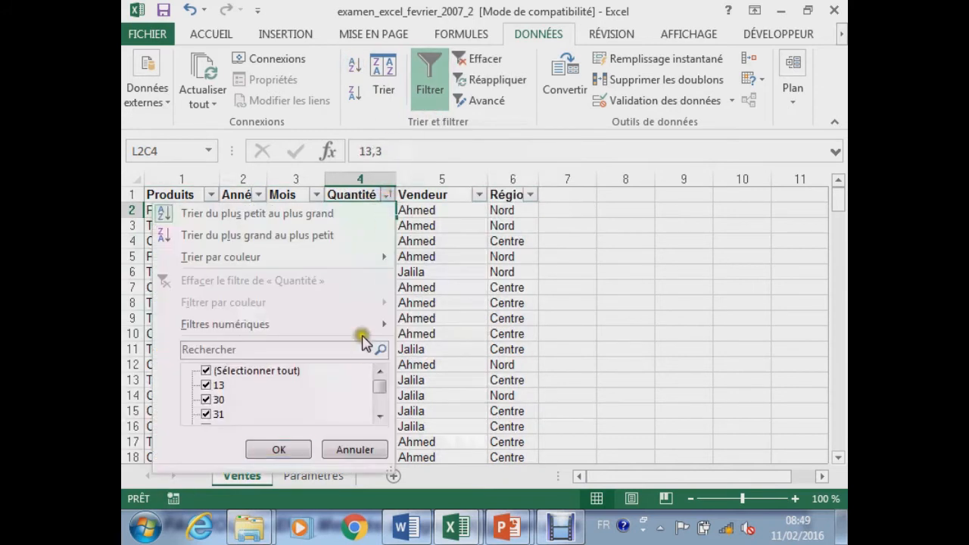
mouse_move(363, 321)
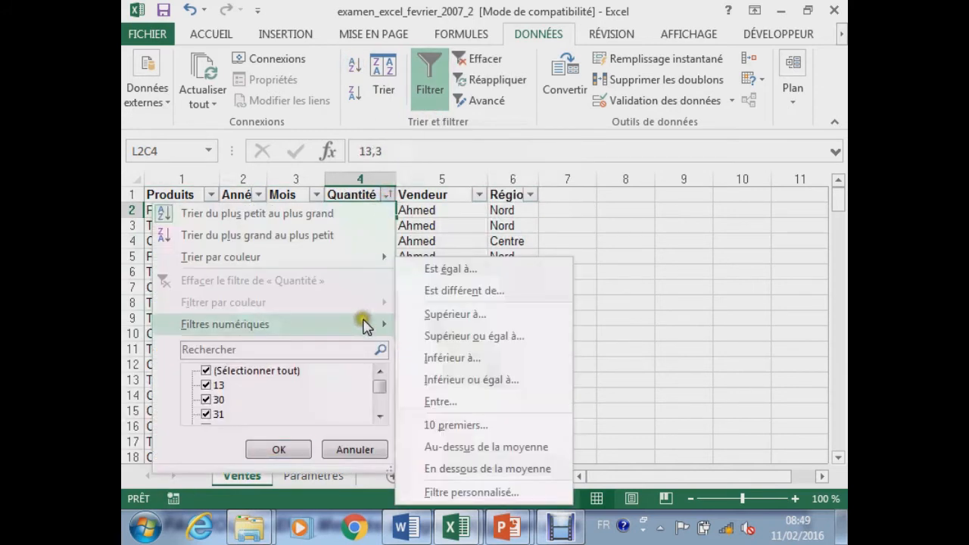
left_click(476, 426)
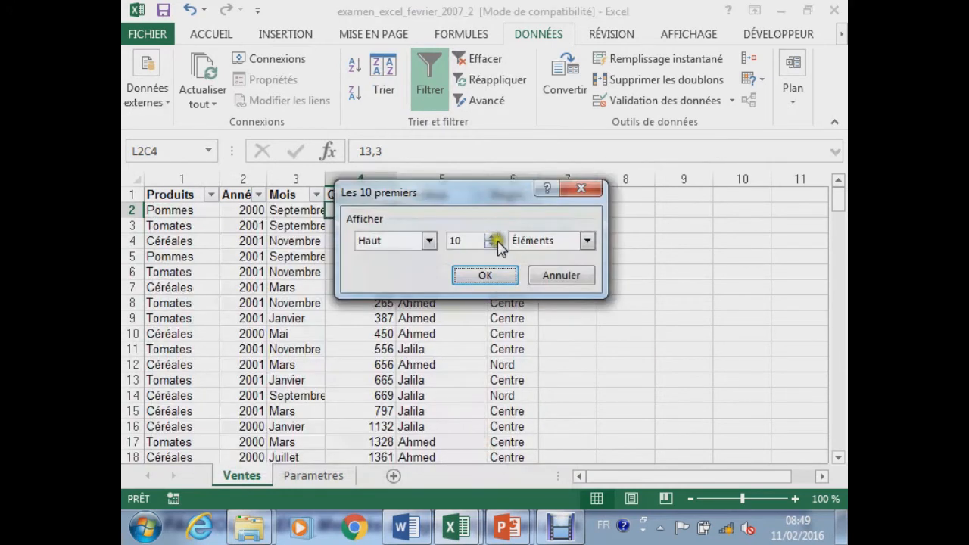
left_click_drag(487, 202, 553, 200)
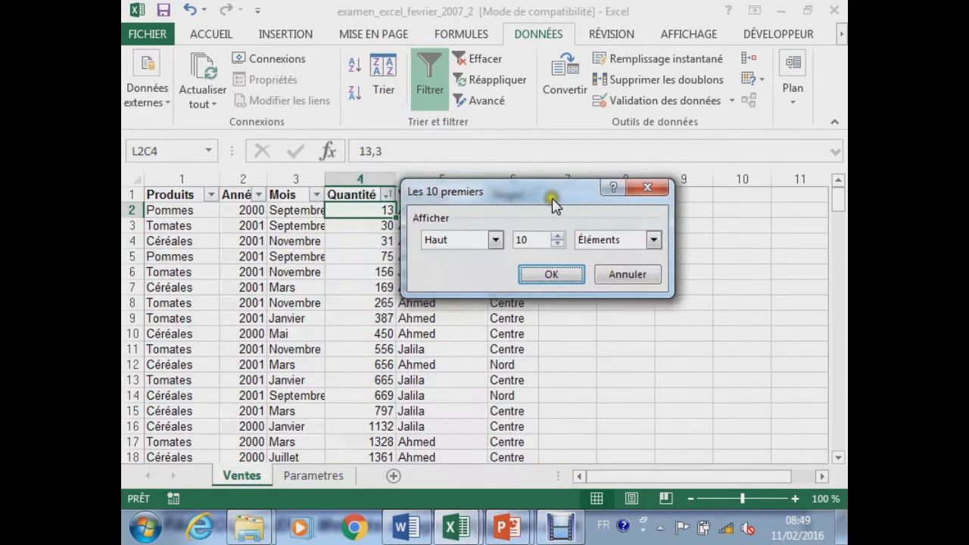
left_click(558, 242)
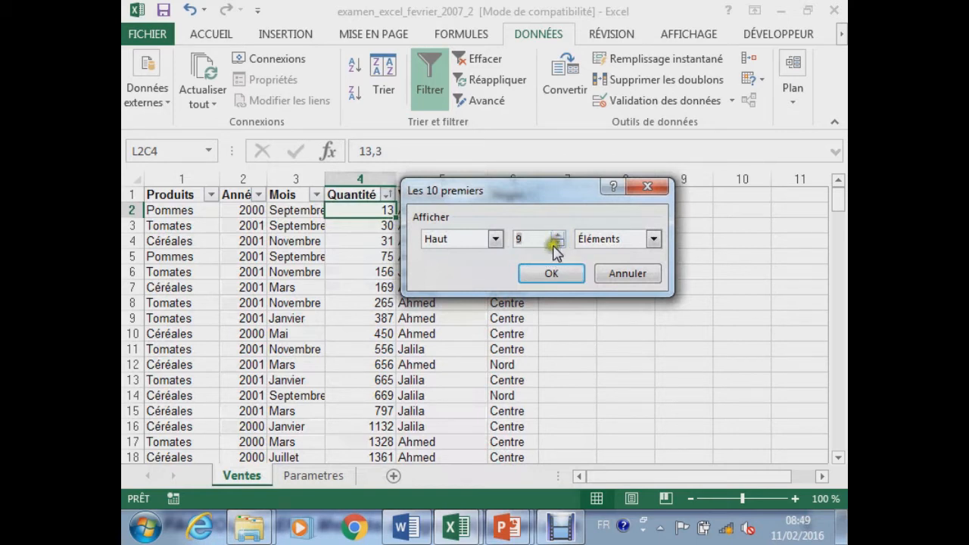
left_click(558, 236)
left_click(557, 235)
left_click(557, 235)
left_click(652, 238)
left_click(642, 252)
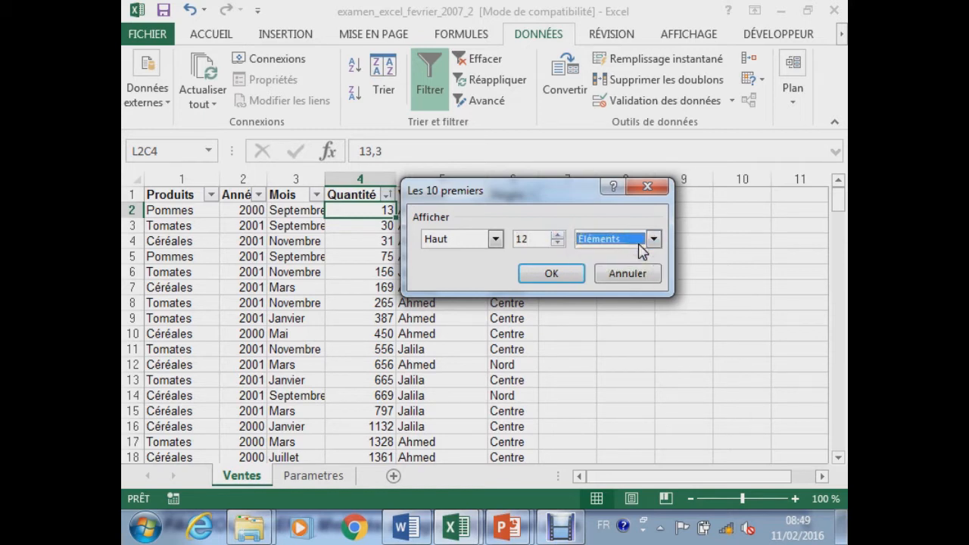
left_click(558, 243)
left_click(558, 243)
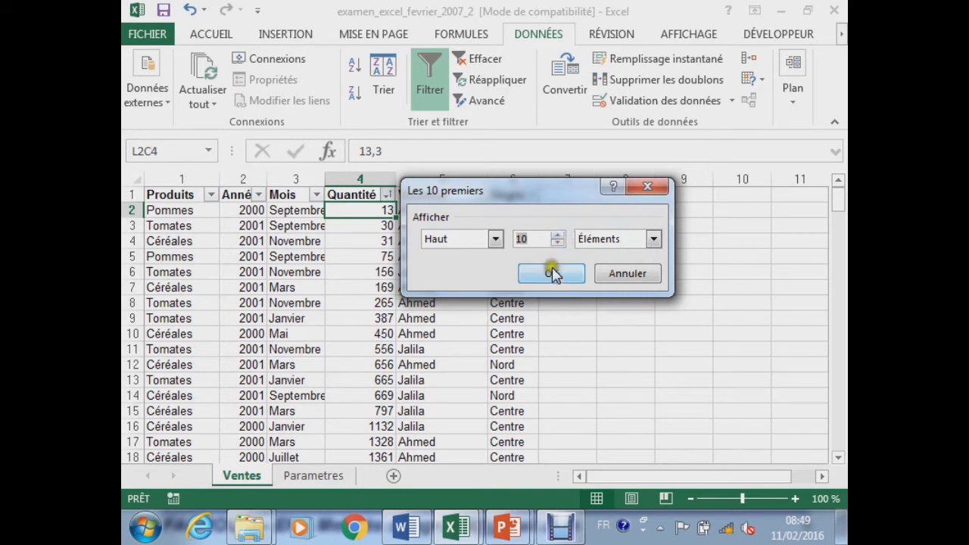
Filter the Quantité column to show only the 5 lowest items (Bas, 5, Éléments)
left_click(558, 243)
left_click(559, 243)
left_click(558, 243)
left_click(558, 243)
left_click(559, 243)
left_click(551, 273)
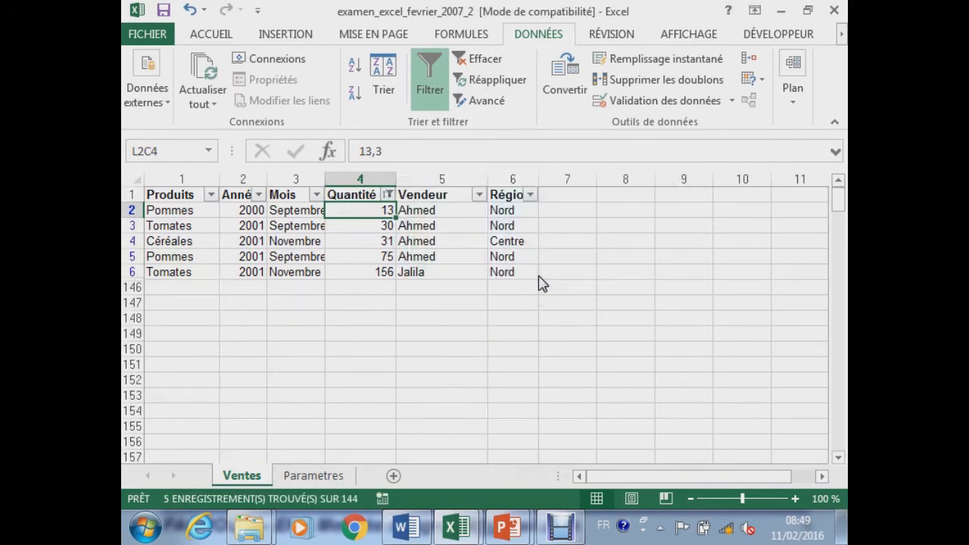
Change the Quantité filter to show the 5 highest items (Haut, 5, Éléments)
left_click(387, 195)
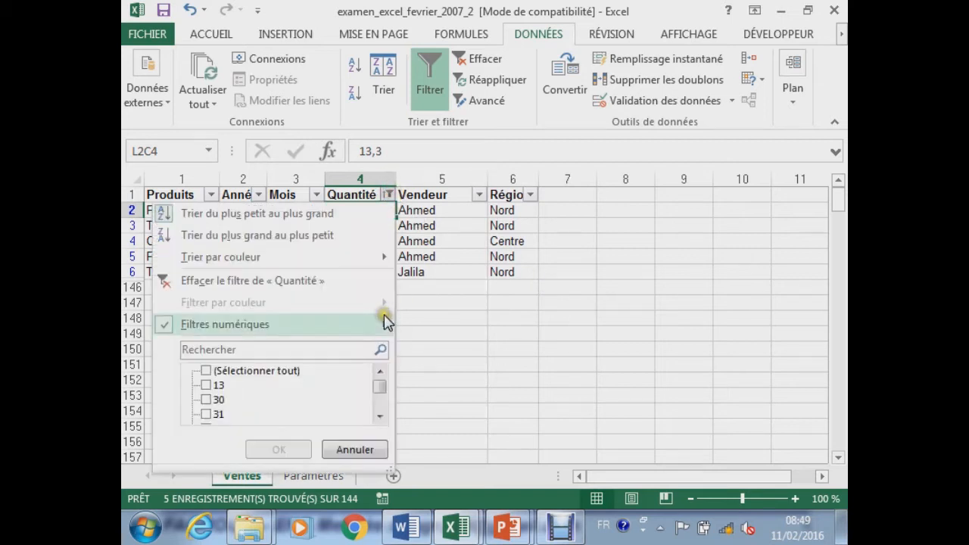
mouse_move(383, 322)
left_click(447, 425)
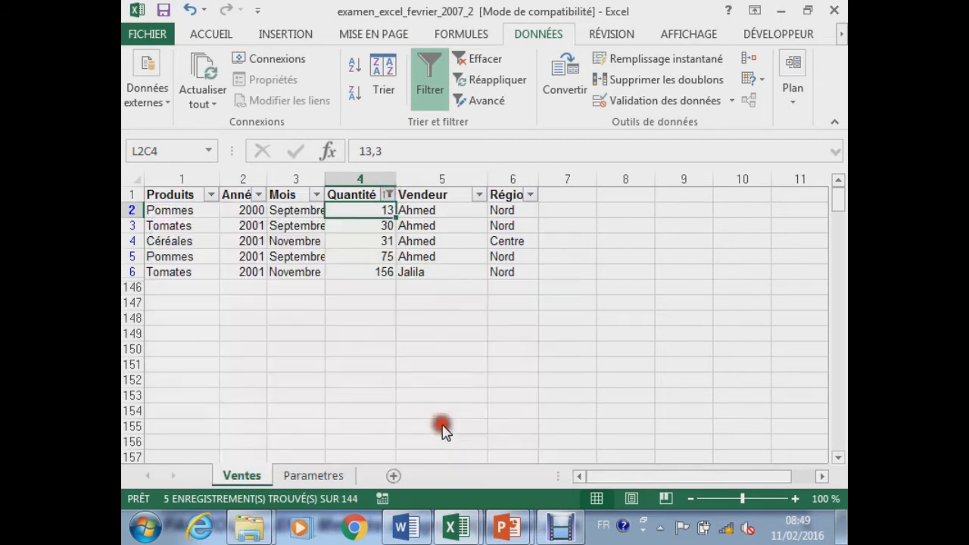
left_click(488, 239)
left_click(464, 257)
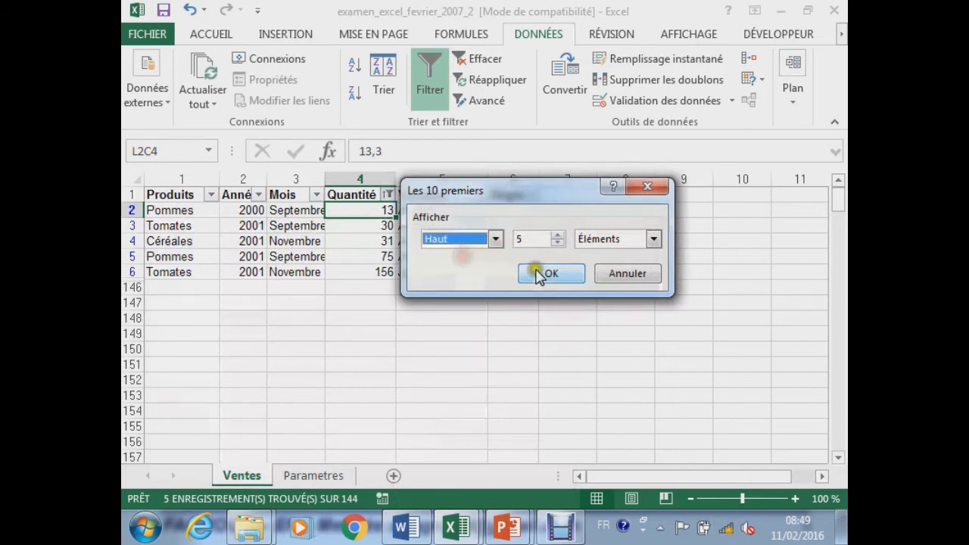
left_click(542, 274)
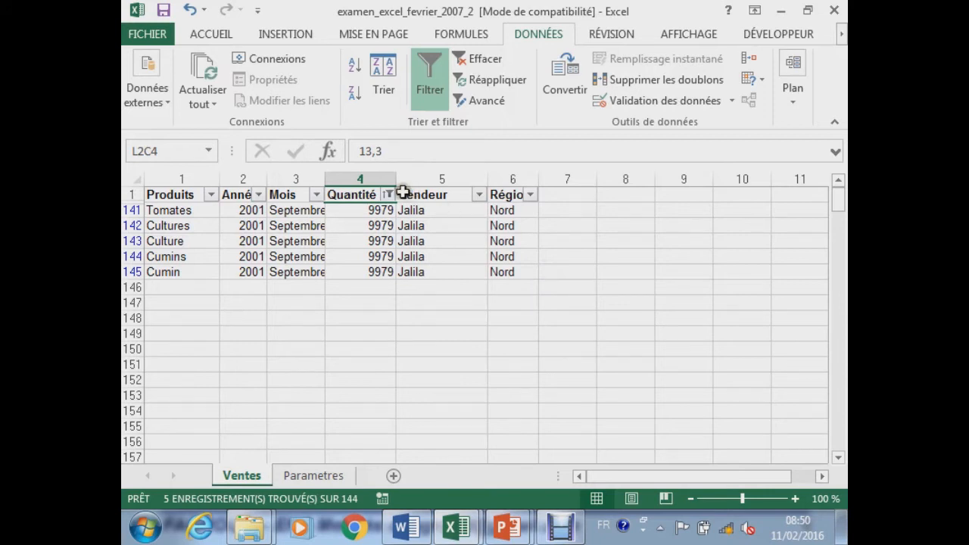
Clear the Quantité filter and turn off filtering on the Ventes table
left_click(389, 195)
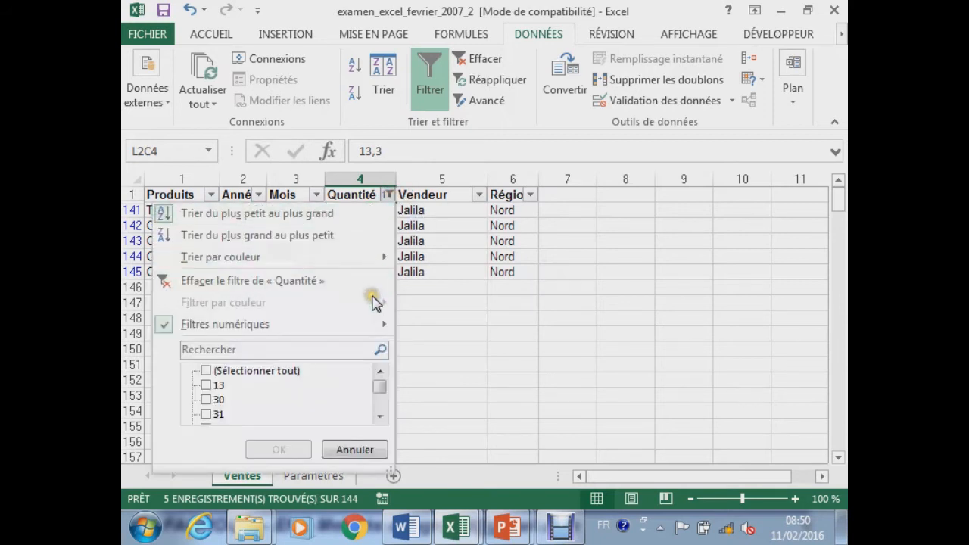
left_click(298, 283)
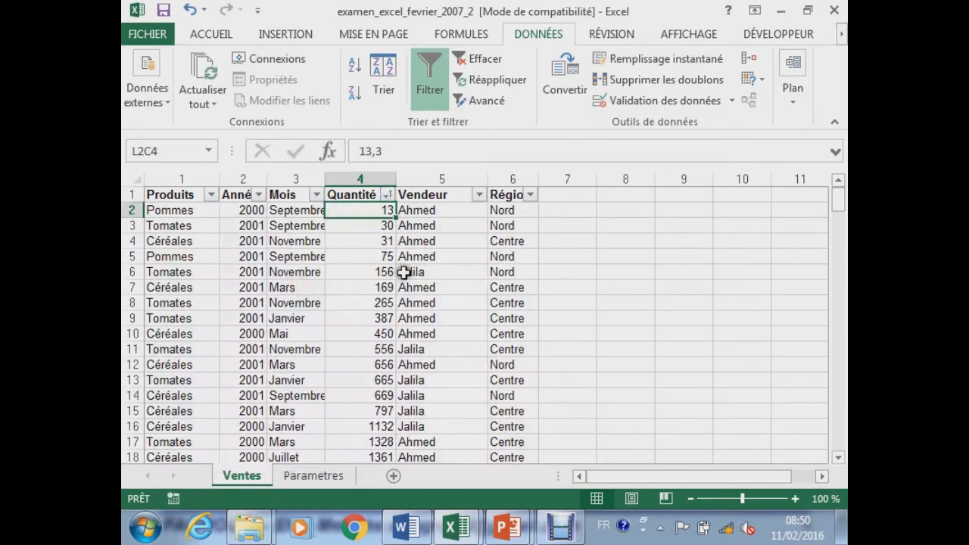
left_click(410, 259)
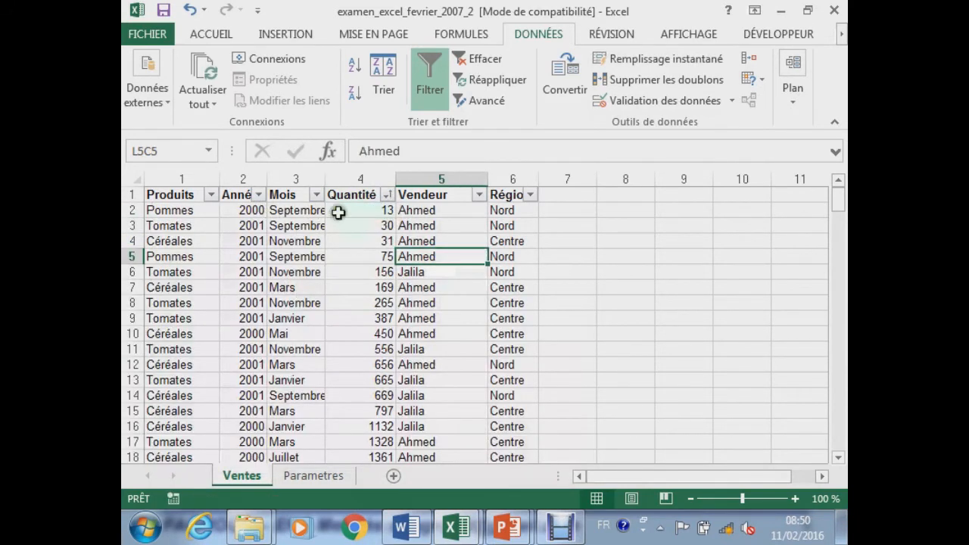
left_click(435, 70)
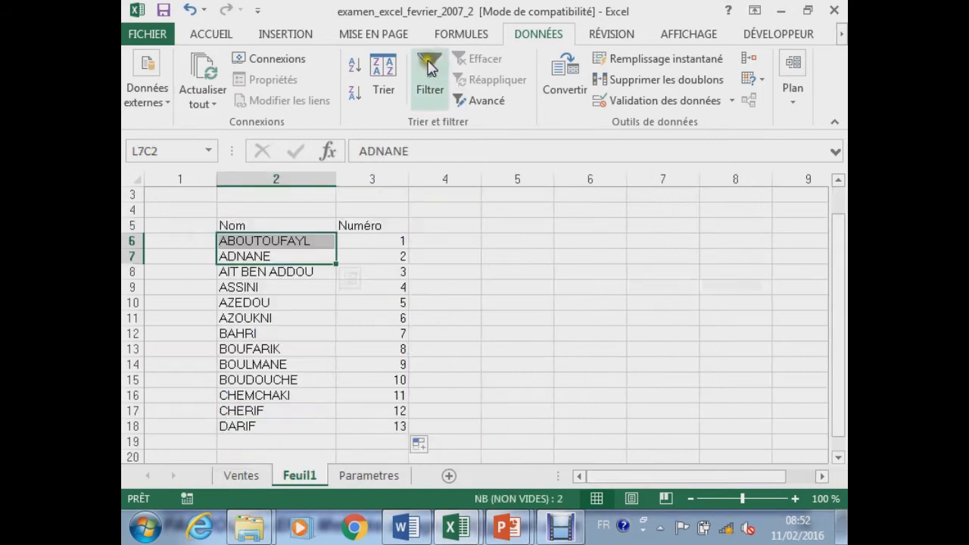
Turn on filtering for the Nom and Numéro list on Feuil1 and bring up the text filters for Nom
left_click(431, 68)
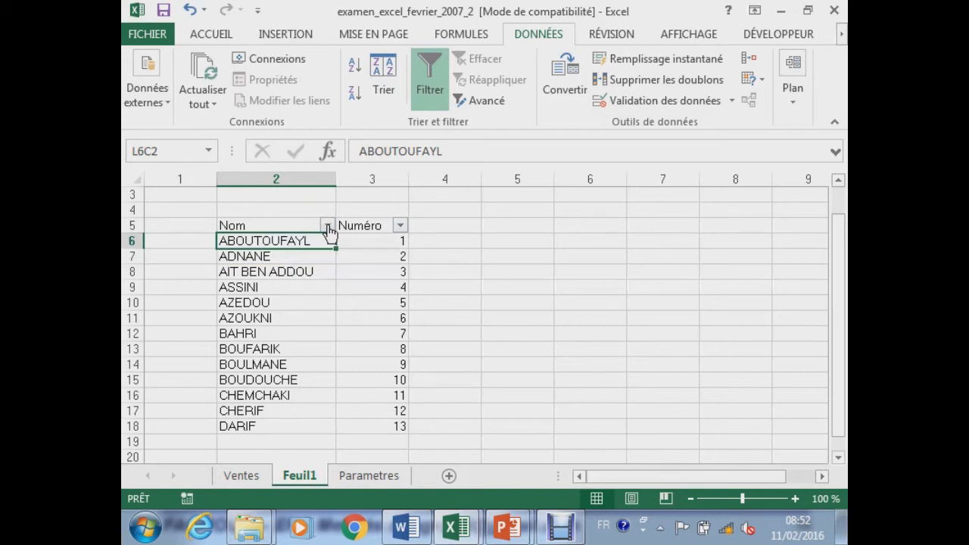
left_click(327, 227)
mouse_move(273, 361)
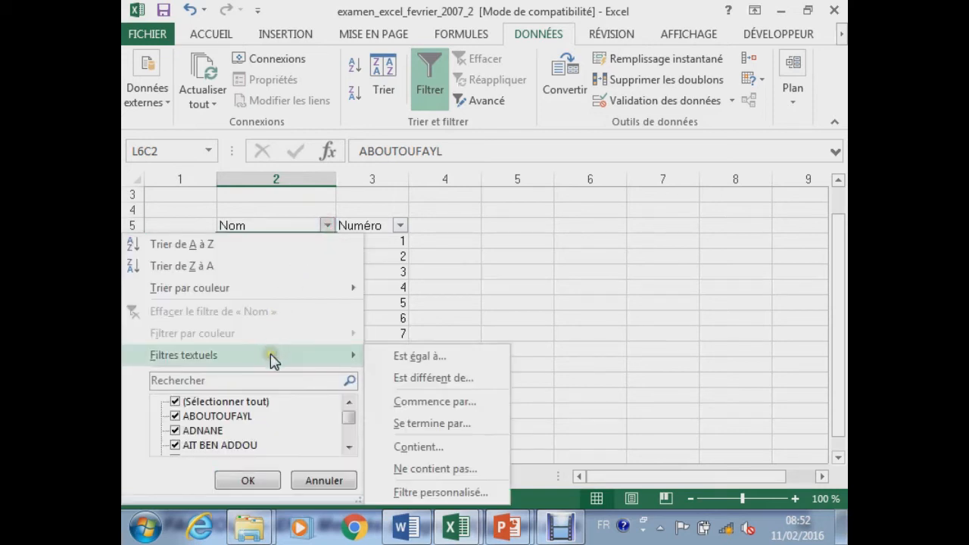
left_click(432, 402)
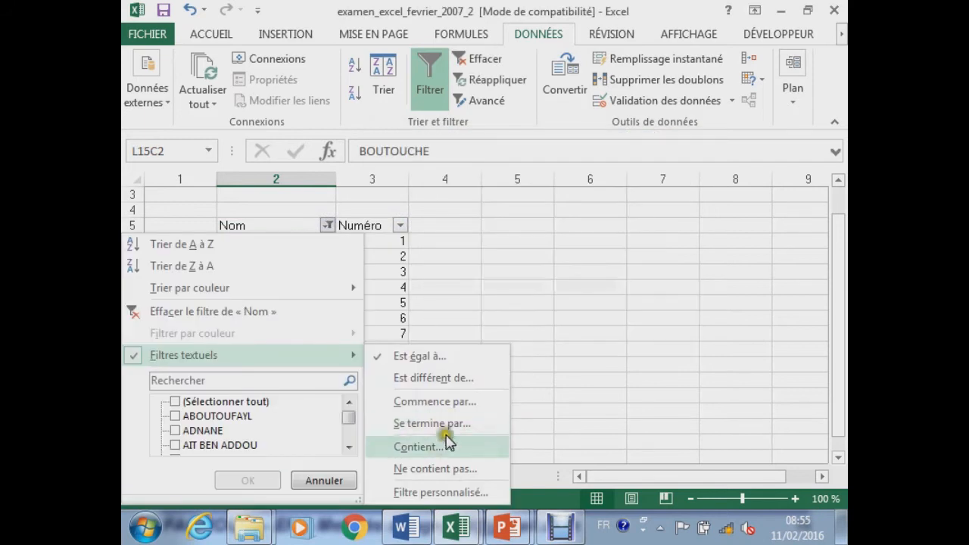
Filter the Nom column to entries that contain "bou"
left_click(446, 443)
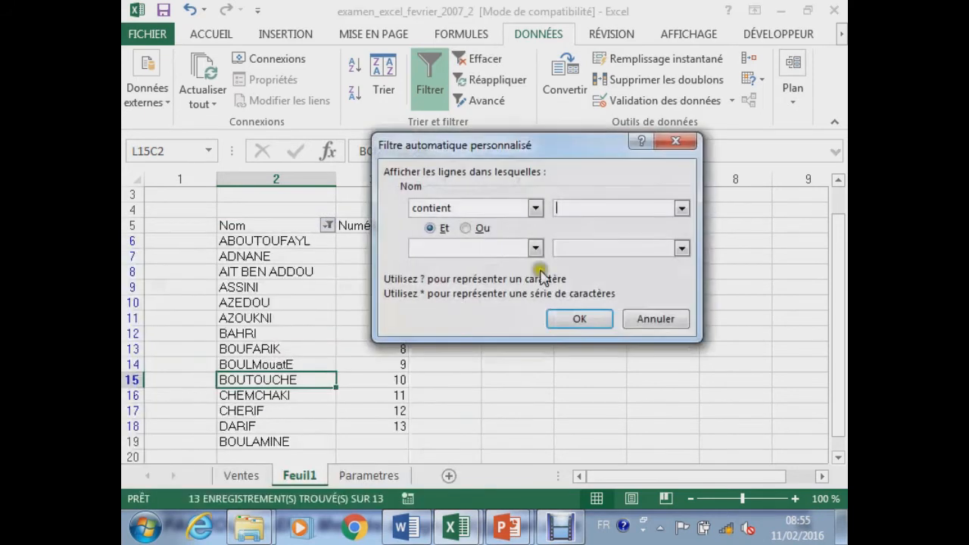
type("bou")
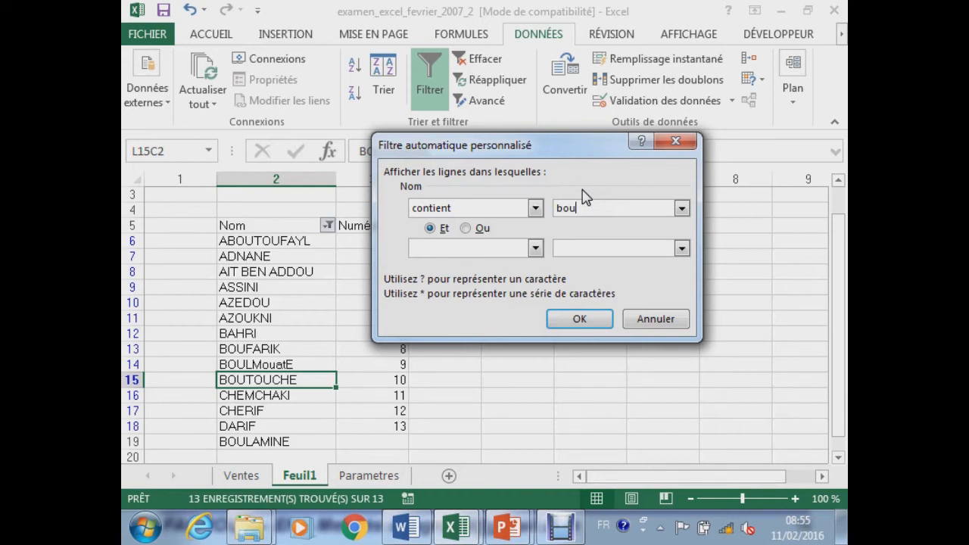
left_click(580, 318)
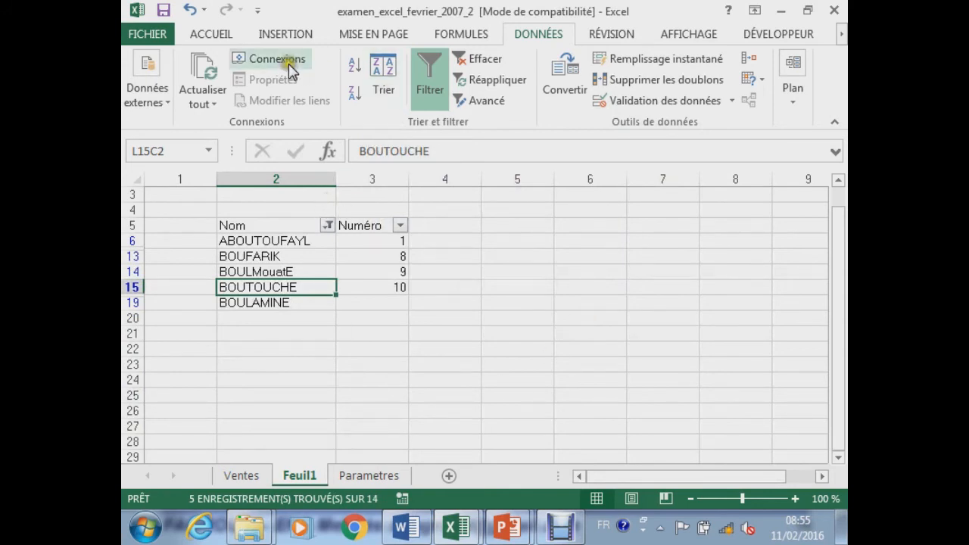
Change the Nom filter to show only entries that begin with "bou"
left_click(327, 225)
mouse_move(278, 360)
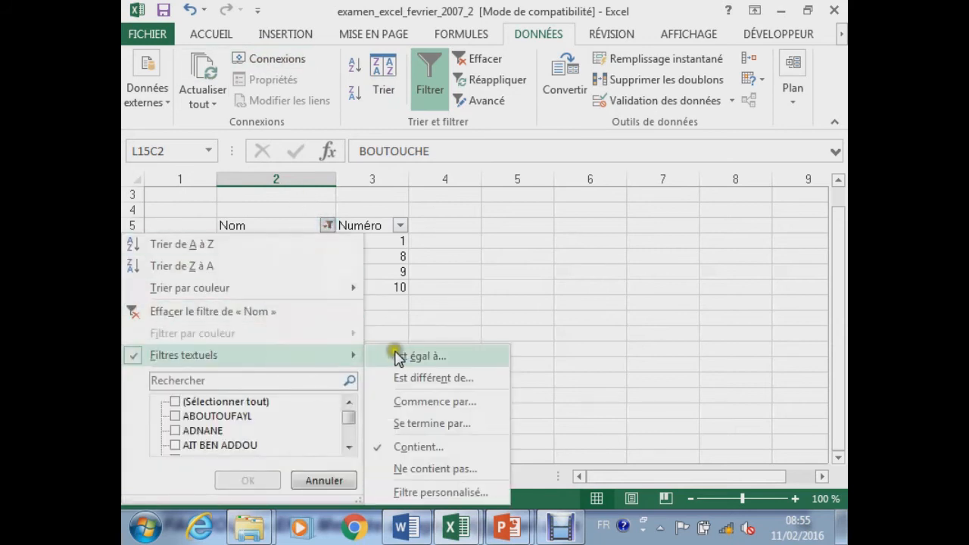
left_click(452, 402)
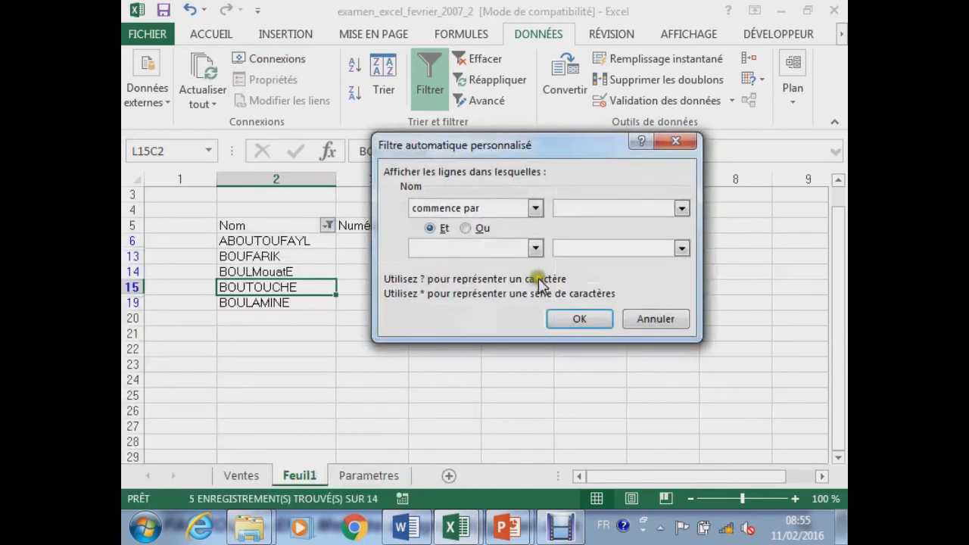
type("bou")
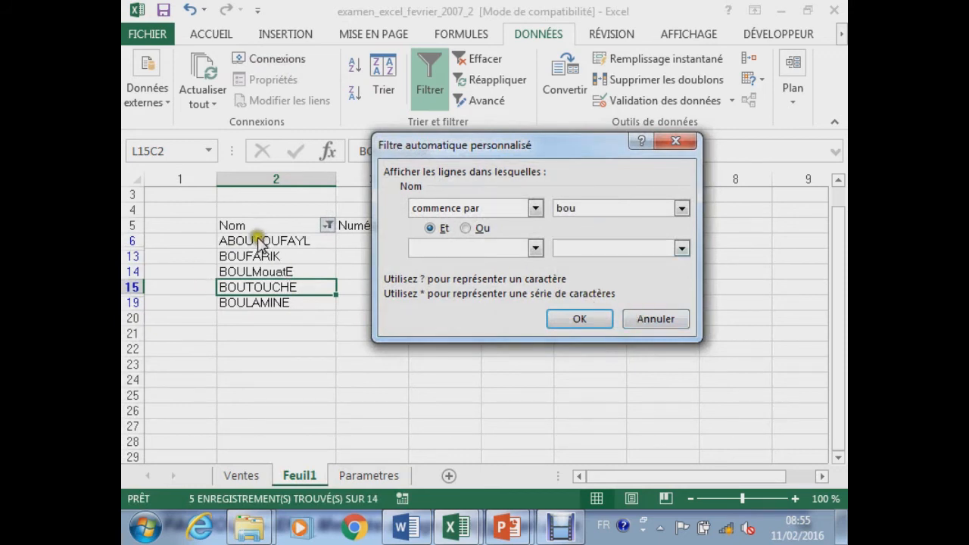
left_click(576, 318)
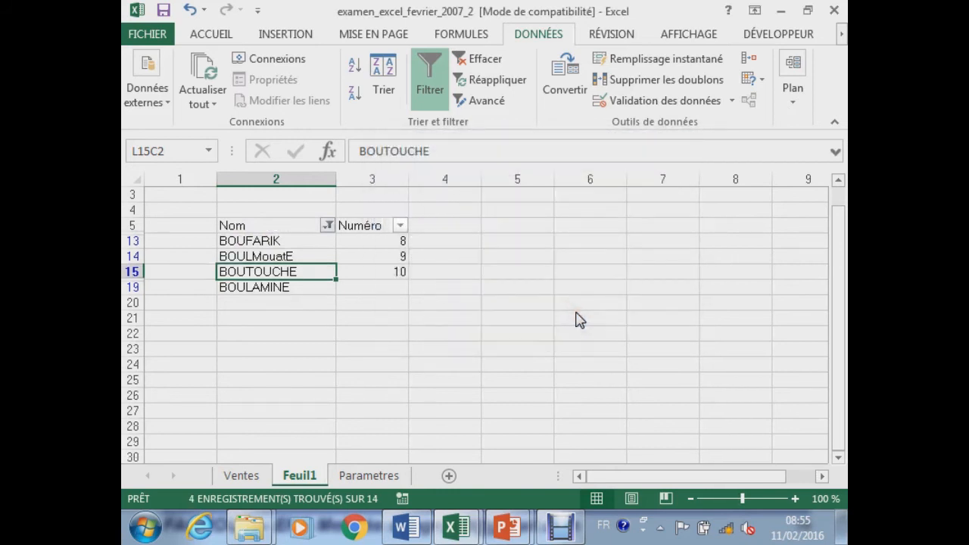
Clear the filter on the Nom column
left_click(330, 229)
mouse_move(297, 355)
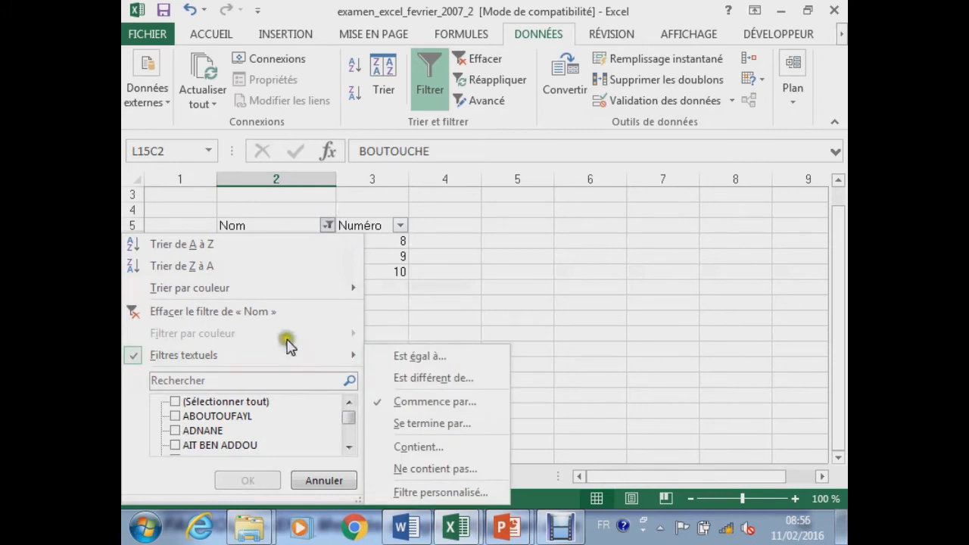
left_click(265, 312)
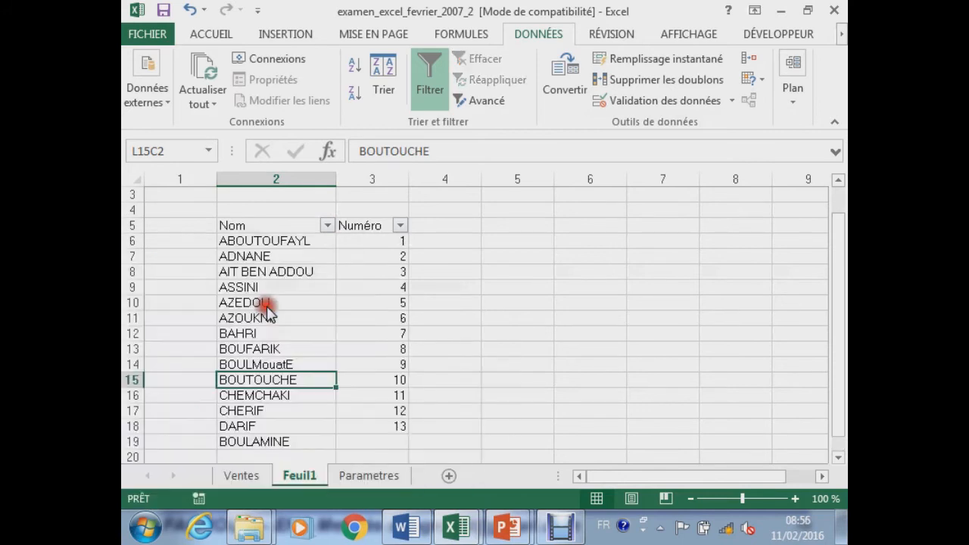
Filter the Nom column to entries that contain "bou*t", using the asterisk wildcard
left_click(327, 226)
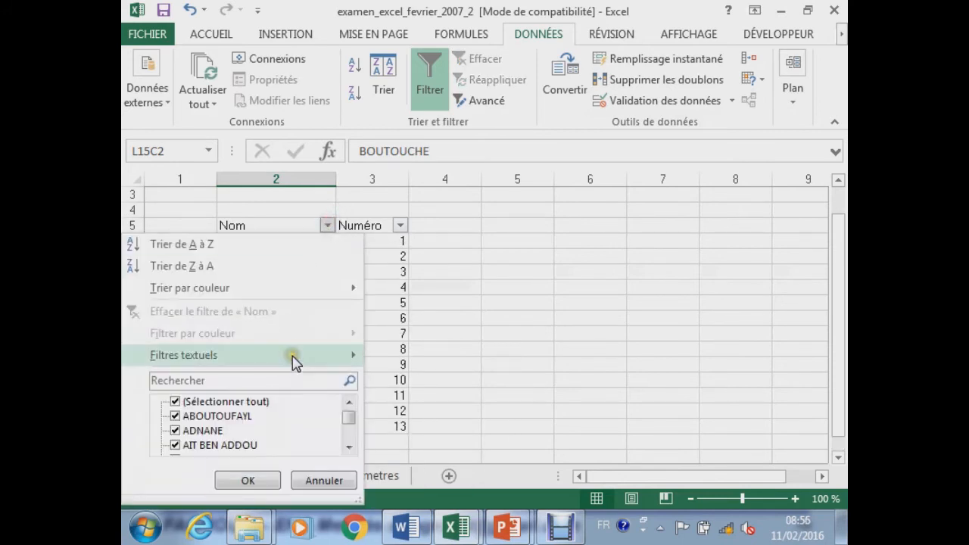
mouse_move(295, 356)
left_click(418, 448)
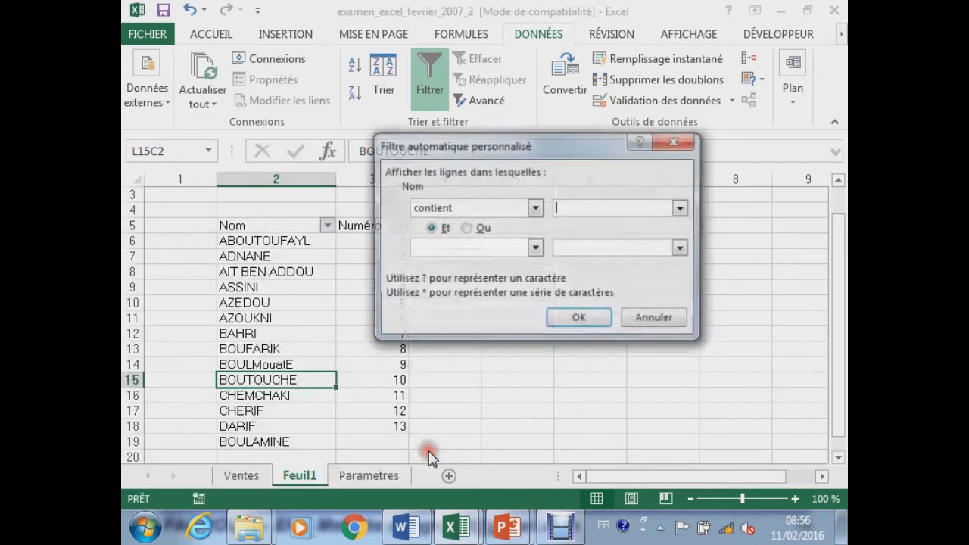
type("bou")
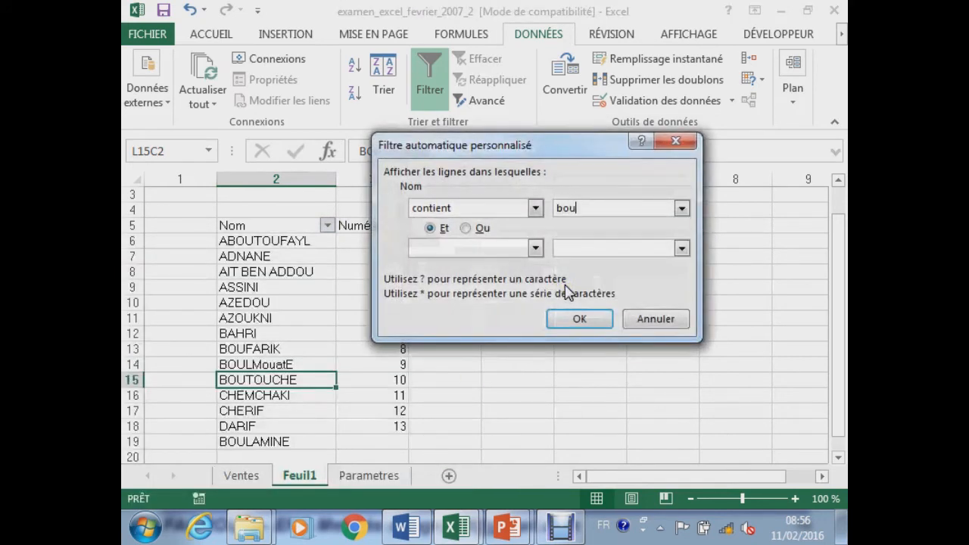
type("*t")
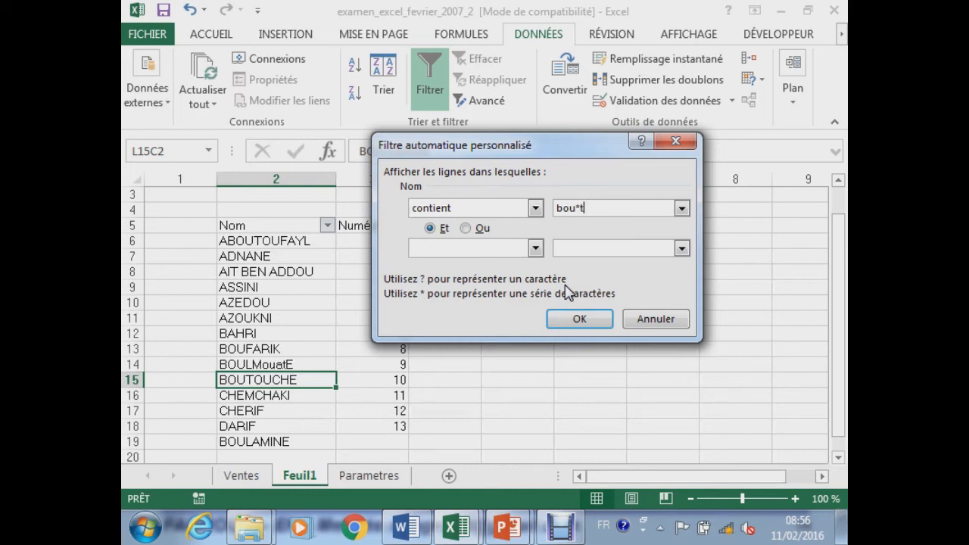
left_click_drag(568, 147, 644, 123)
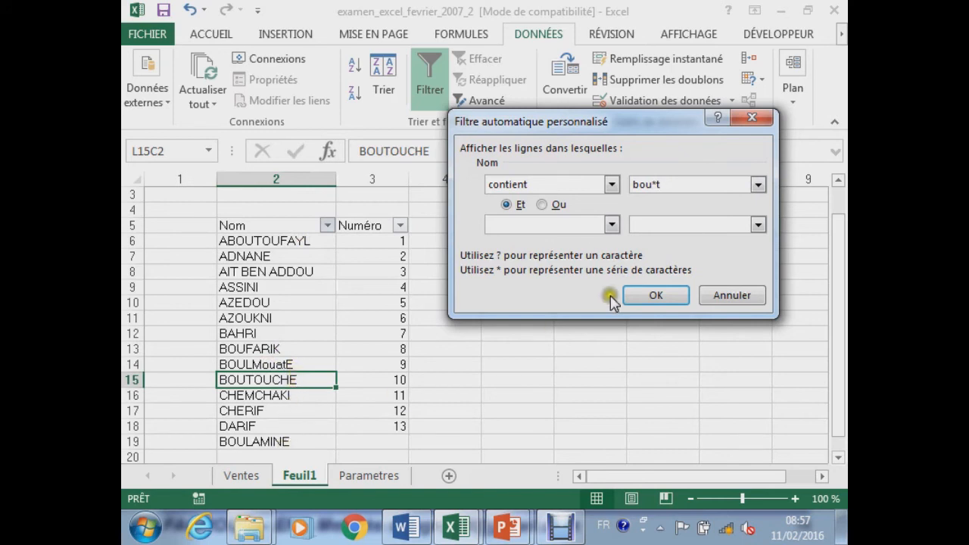
left_click(649, 294)
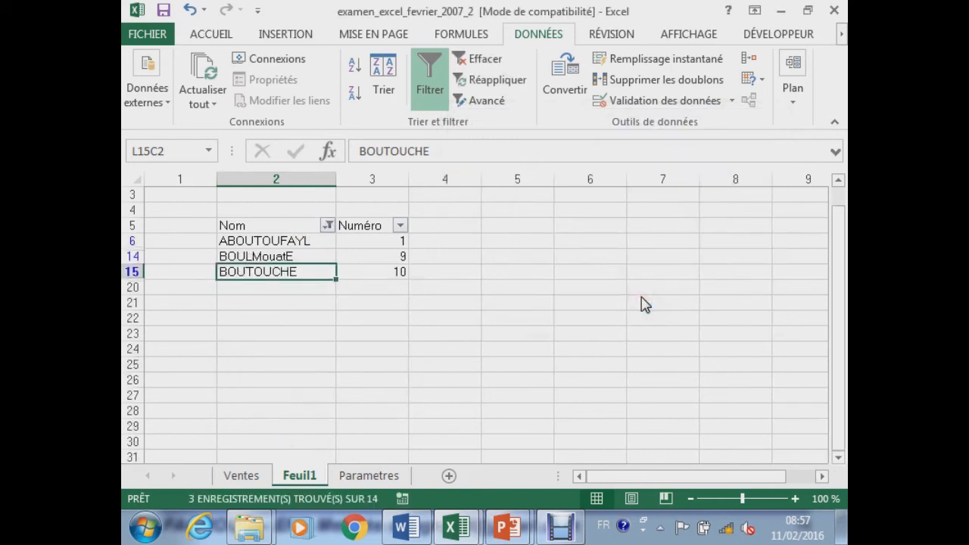
Clear the Nom filter and filter the column again to entries that begin with "bou*t"
left_click(328, 225)
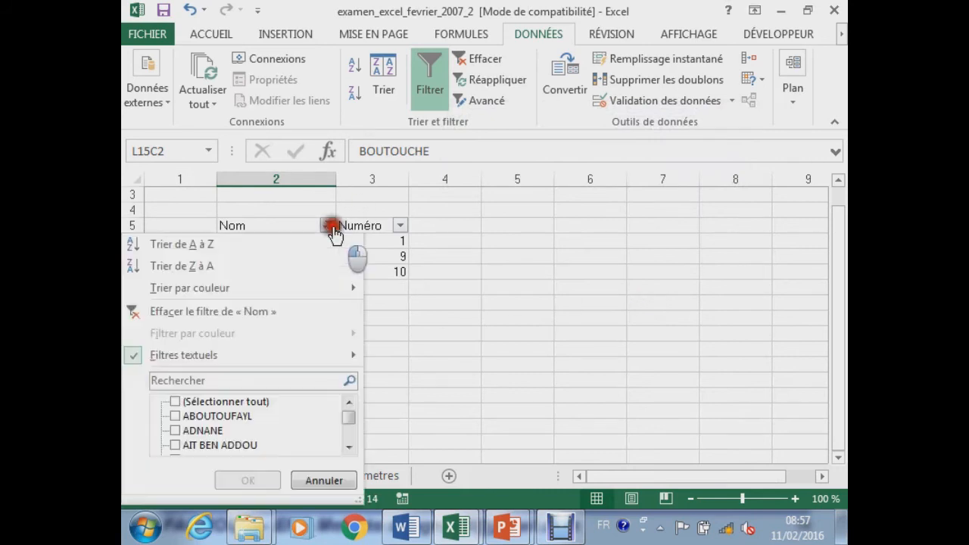
left_click(258, 316)
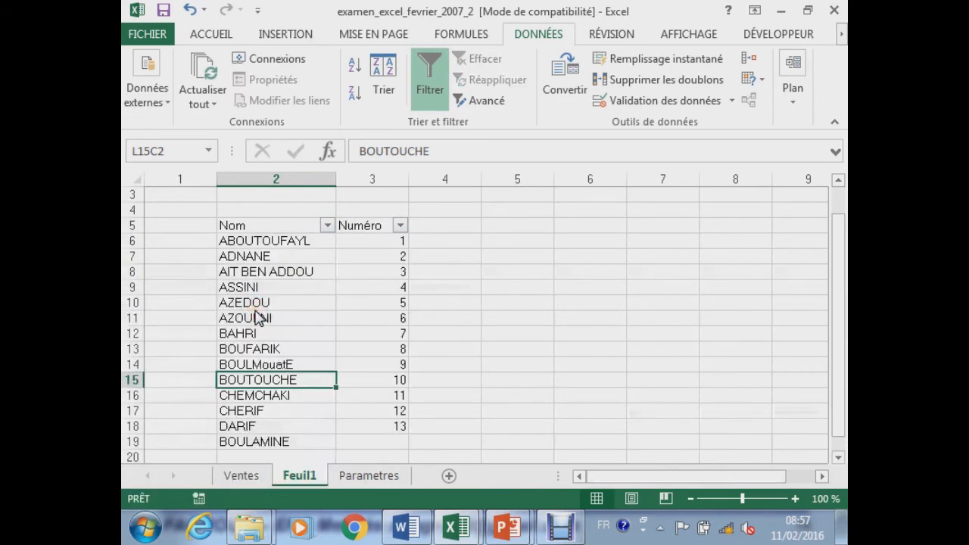
left_click(326, 225)
mouse_move(279, 353)
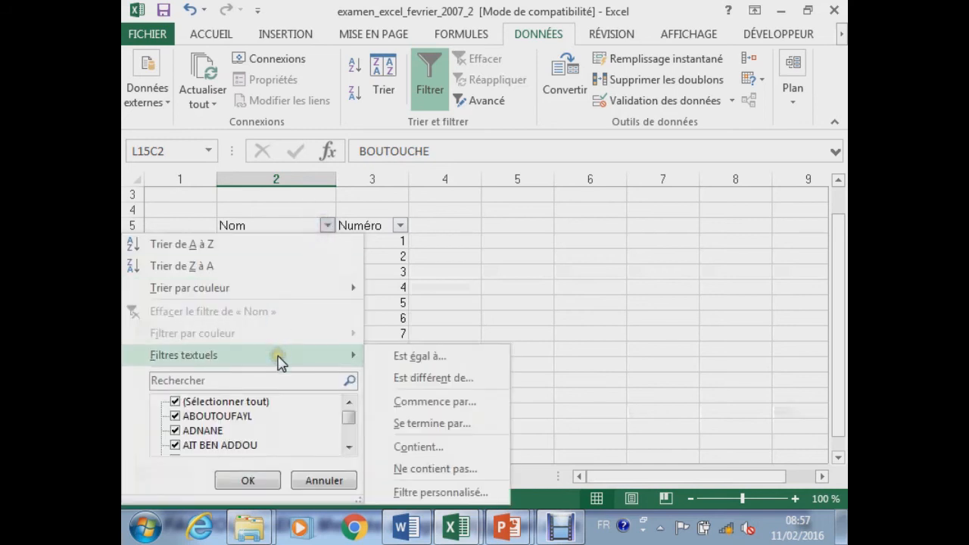
left_click(418, 447)
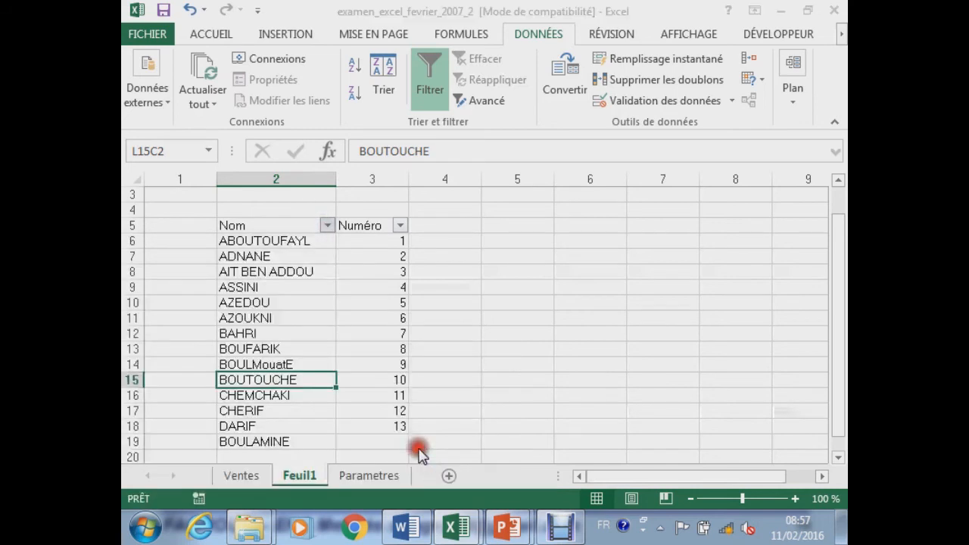
type("bou*t")
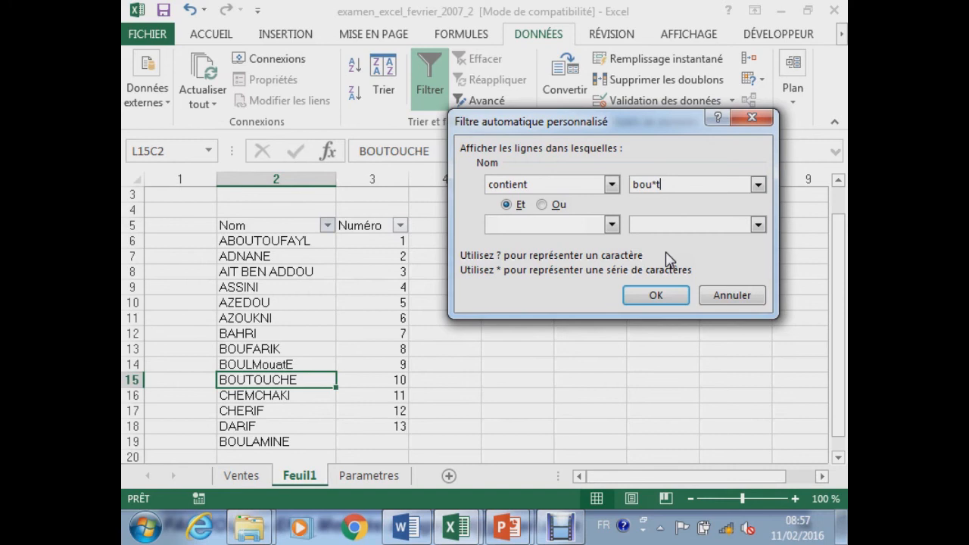
left_click(612, 184)
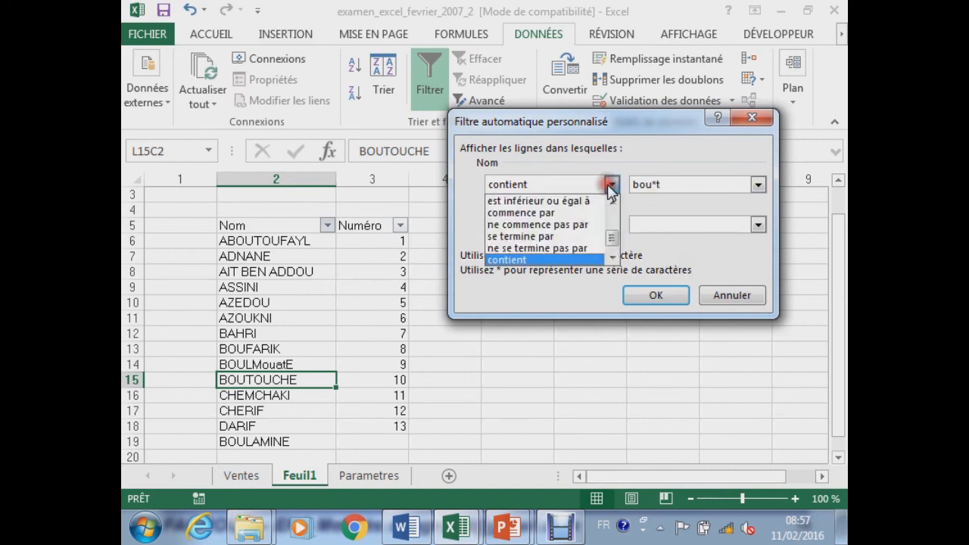
left_click(583, 225)
left_click(612, 184)
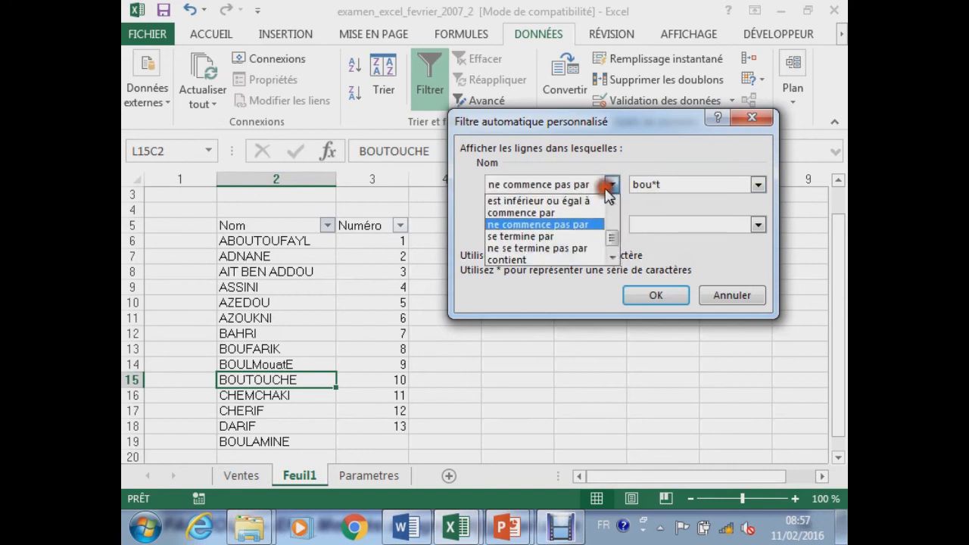
left_click(583, 214)
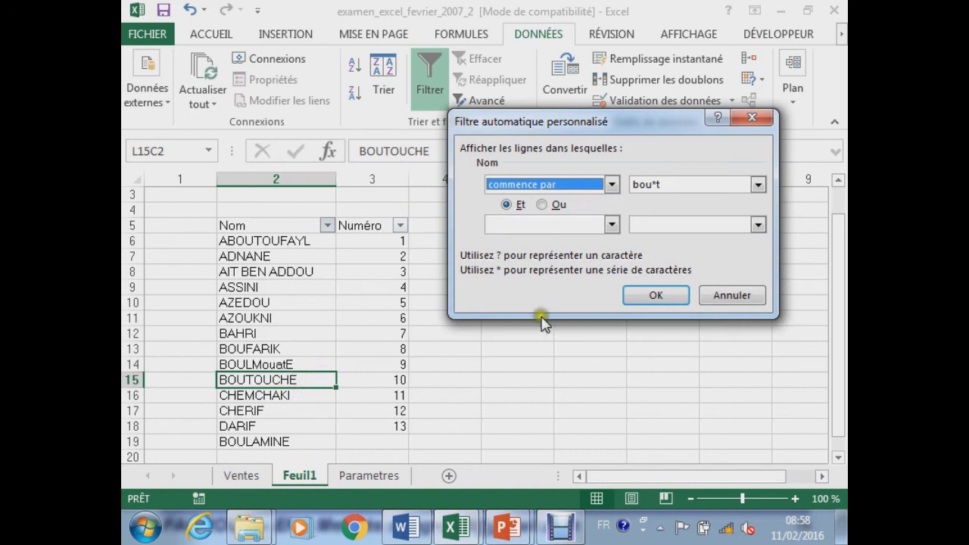
left_click(646, 297)
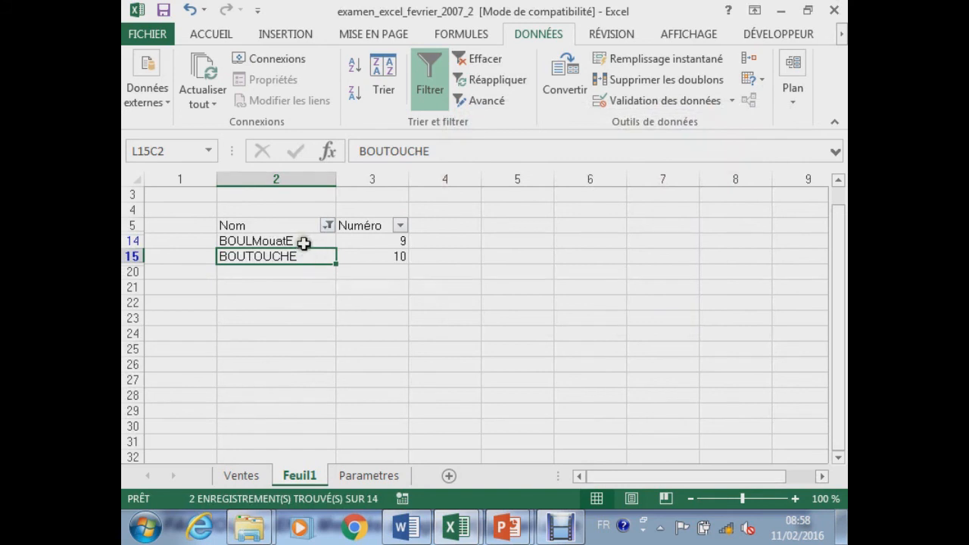
Apply the Nom begins-with filter with the asterisk in "bou*t" replaced by "??", and clear the filter to show the full list
left_click(327, 225)
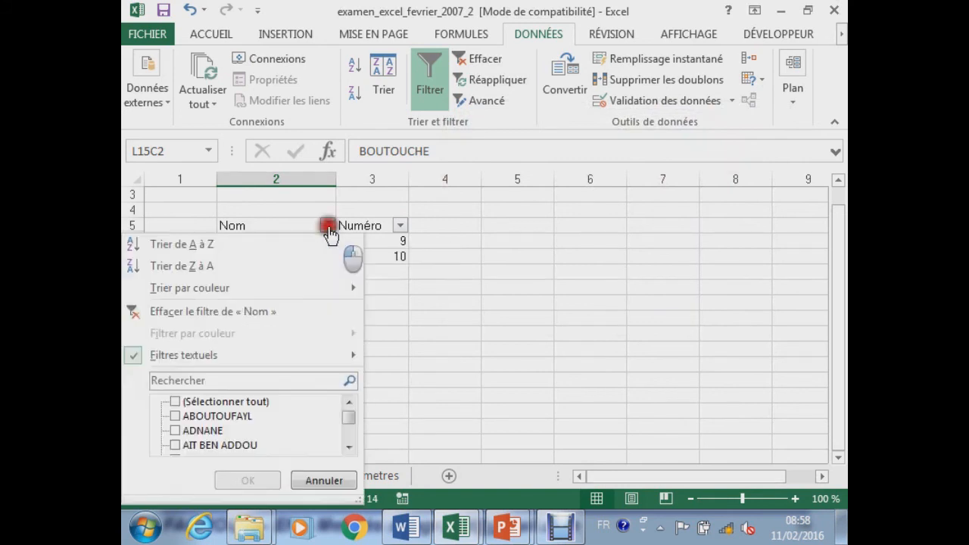
mouse_move(296, 363)
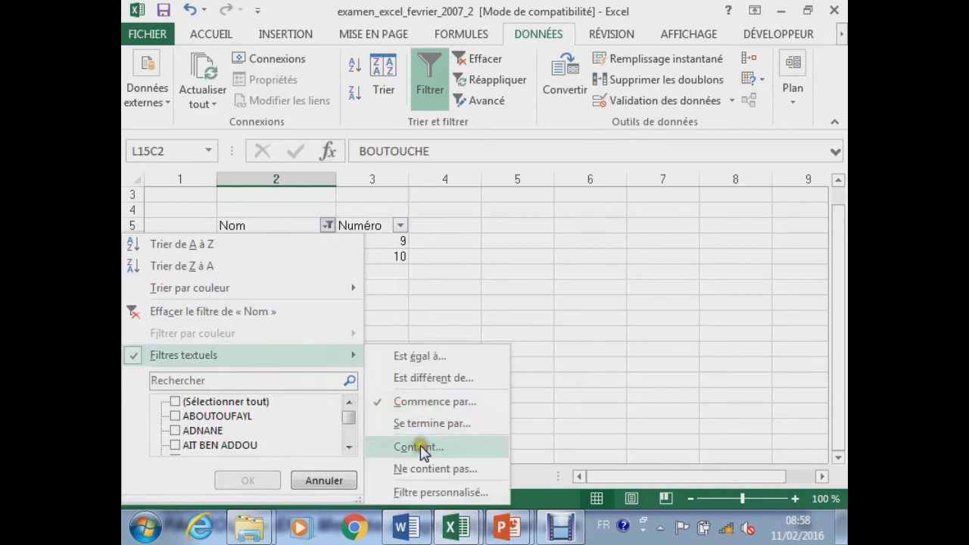
left_click(447, 404)
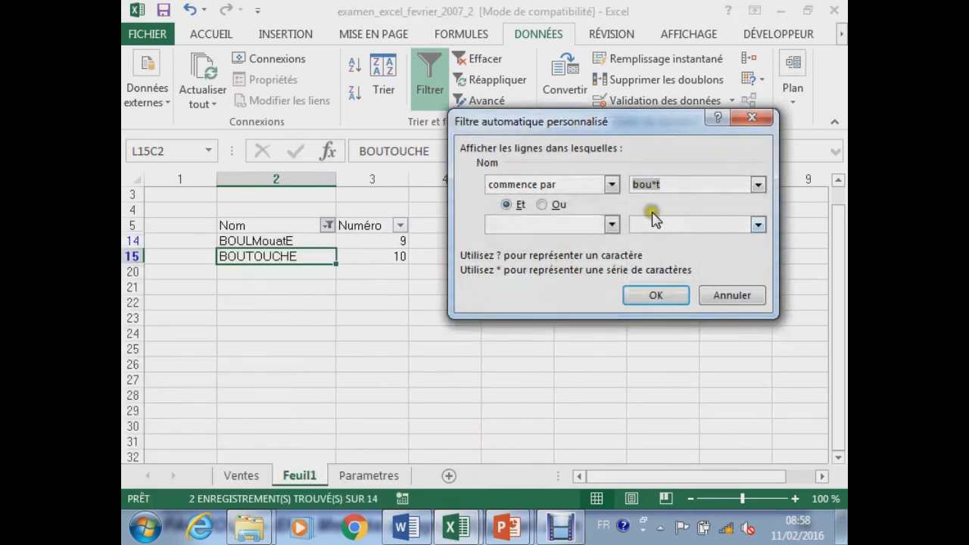
left_click(657, 185)
key("BackSpace")
type("??")
left_click(658, 295)
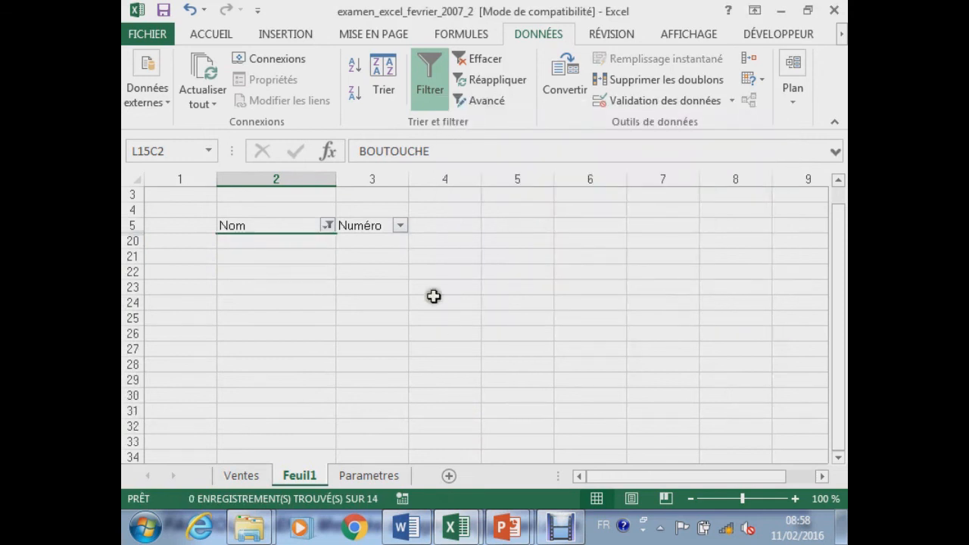
left_click(328, 225)
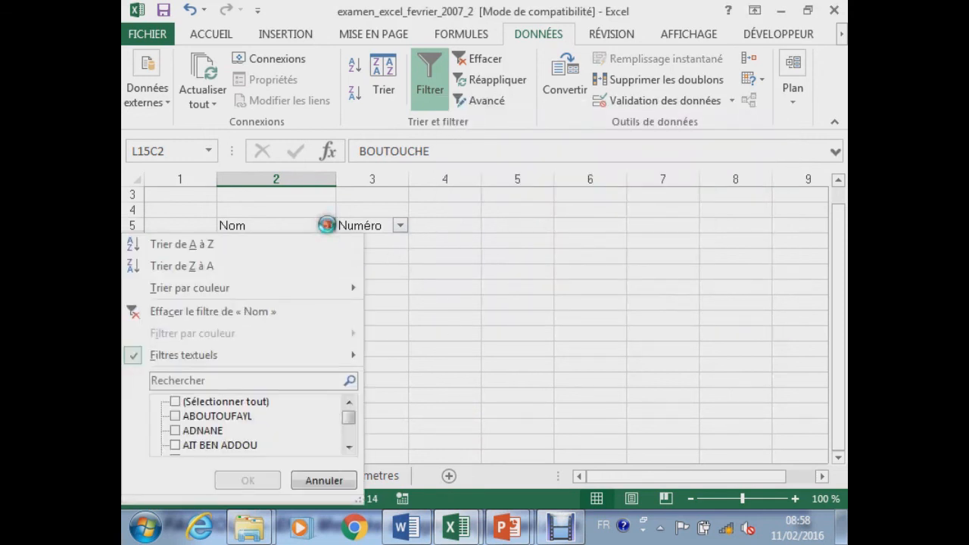
left_click(272, 311)
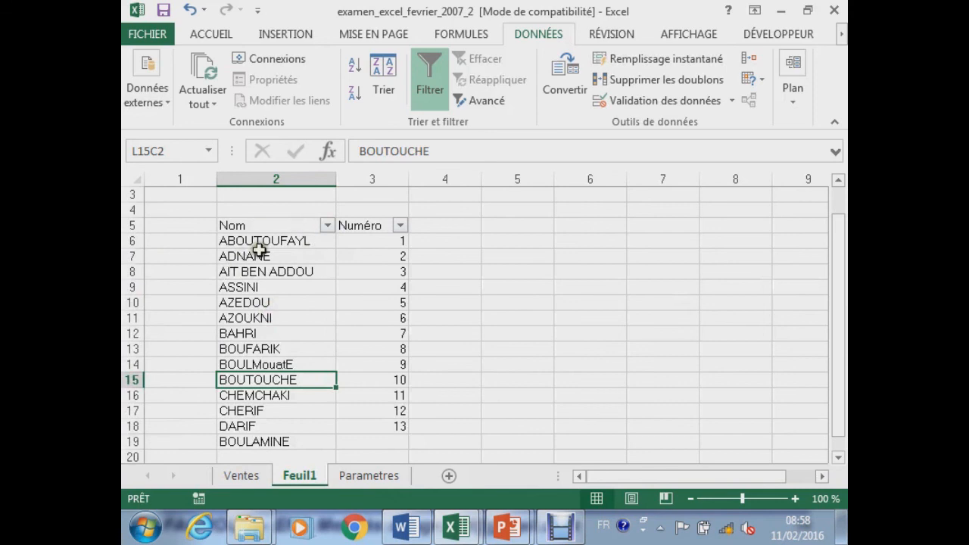